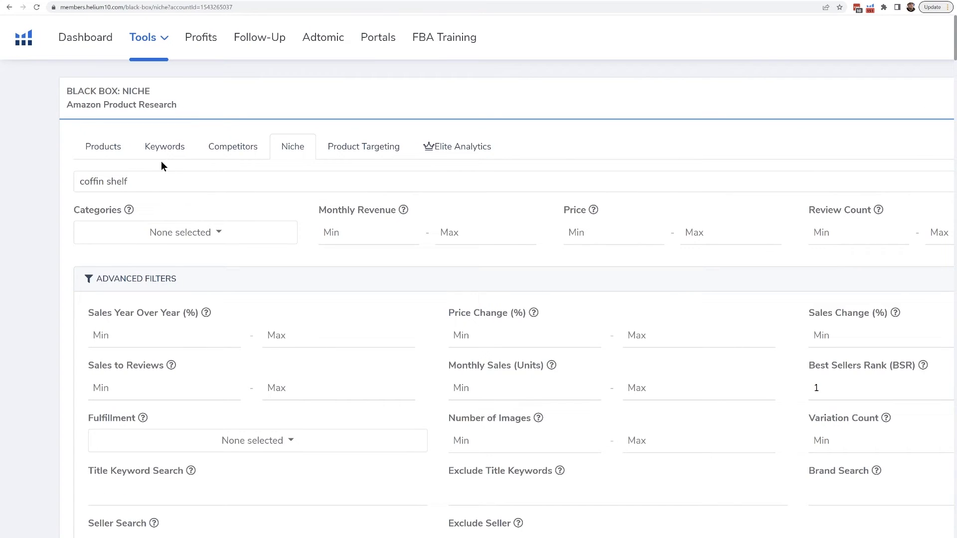
Step: Examine the product results for the coffin shelf niche and the actions available for the first listed product
{"action": "scroll", "coordinate": [219, 169], "scroll_direction": "down", "scroll_amount": 7}
{"action": "key", "text": "ctrl+minus"}
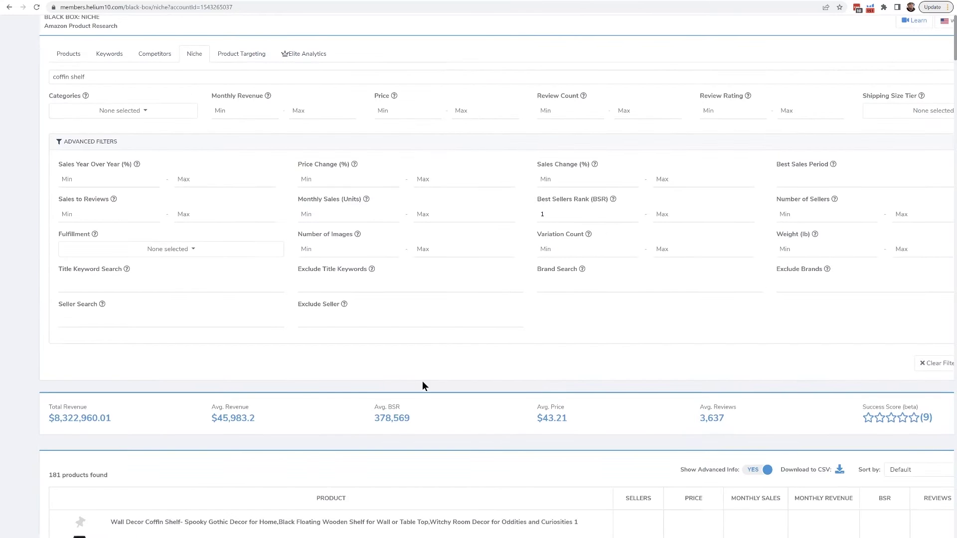
{"action": "scroll", "coordinate": [367, 380], "scroll_direction": "down", "scroll_amount": 7}
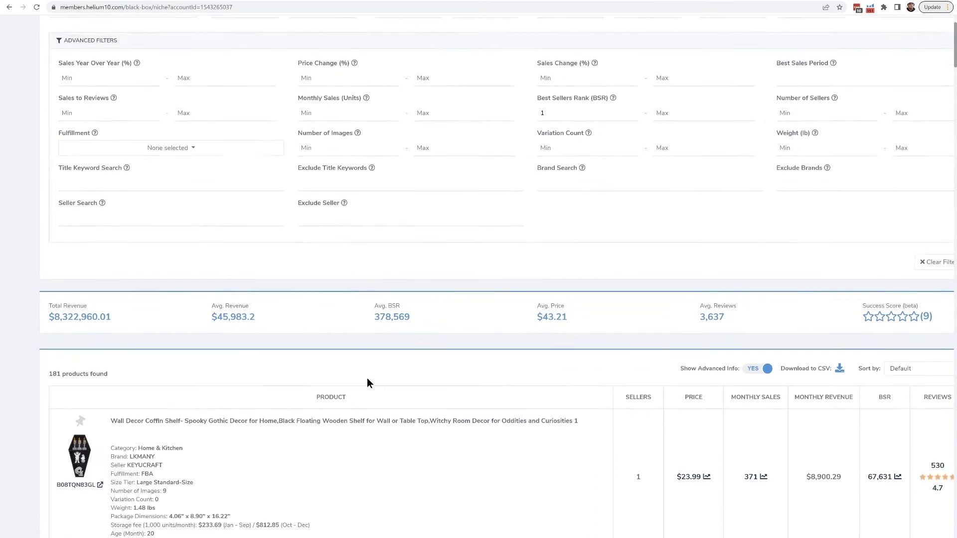
{"action": "scroll", "coordinate": [245, 222], "scroll_direction": "down", "scroll_amount": 2}
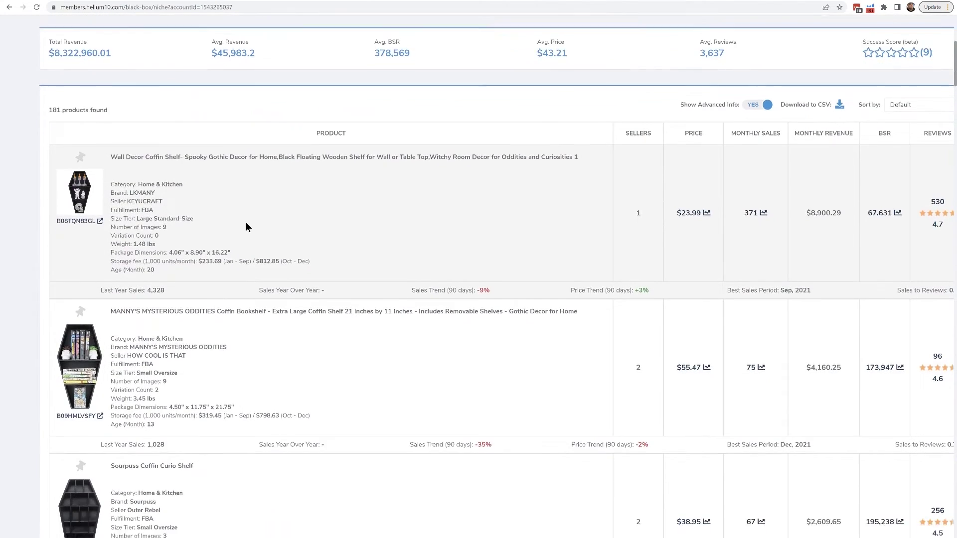
{"action": "key", "text": "ctrl+minus"}
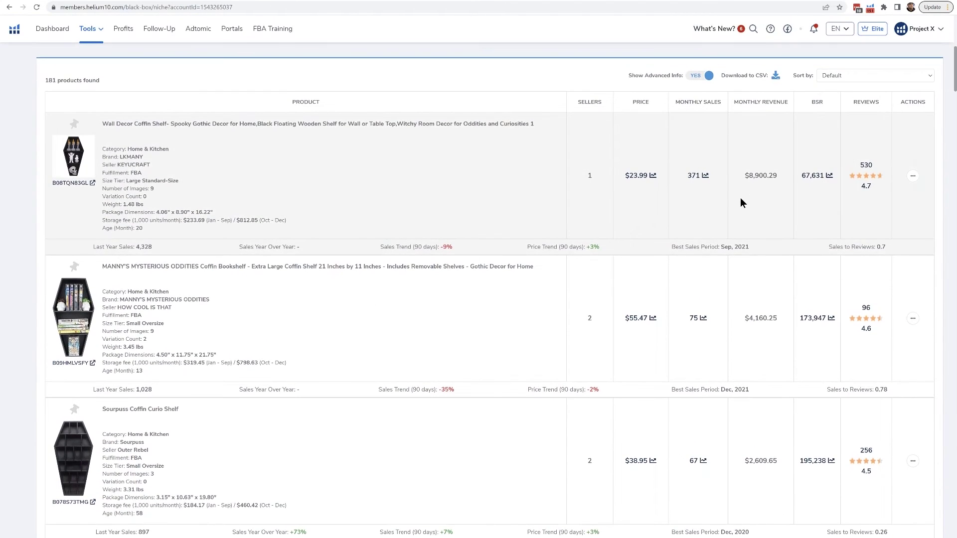
{"action": "left_click", "coordinate": [913, 176]}
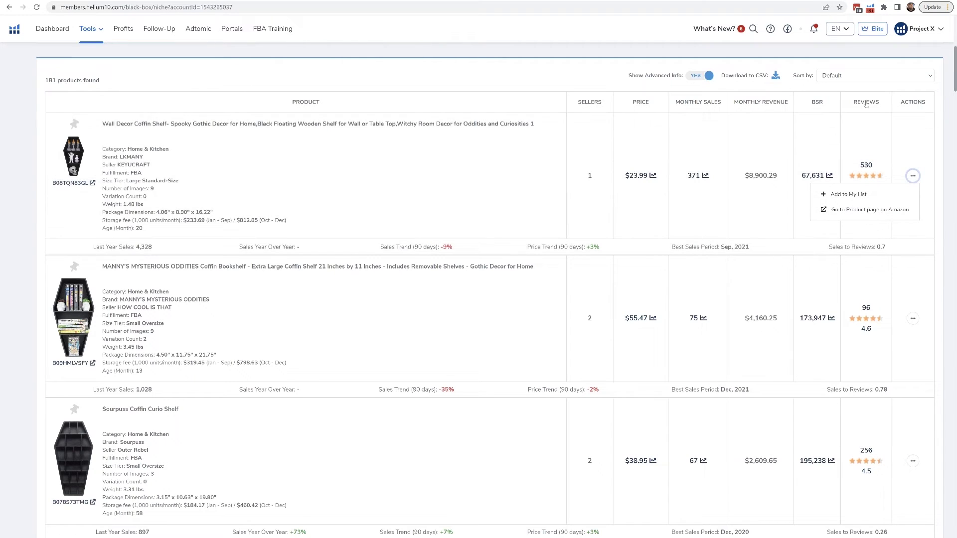
{"action": "left_click", "coordinate": [855, 153]}
Step: Filter the niche search by the title keyword "coffin shelf" and check how many products match
{"action": "scroll", "coordinate": [855, 150], "scroll_direction": "up", "scroll_amount": 8}
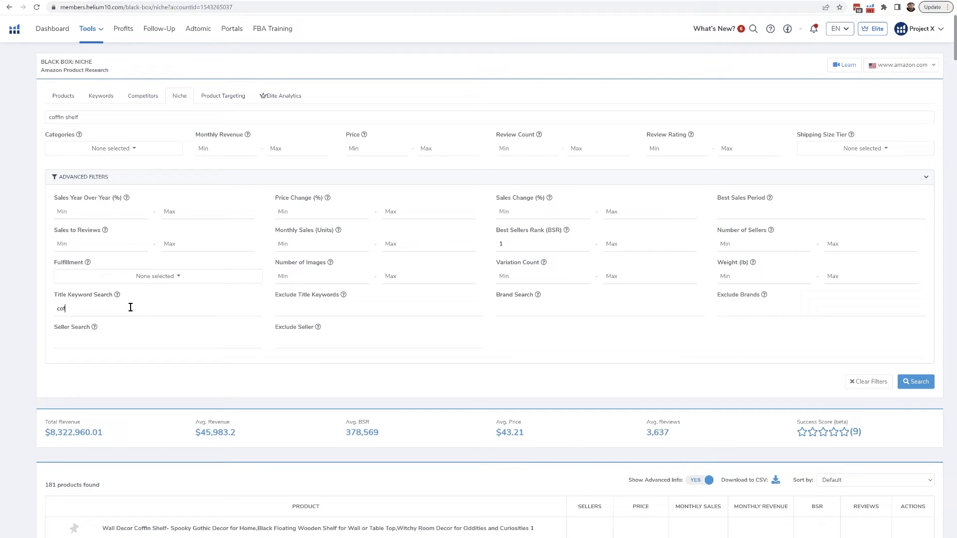
{"action": "type", "text": "fin shelf"}
{"action": "left_click", "coordinate": [916, 381]}
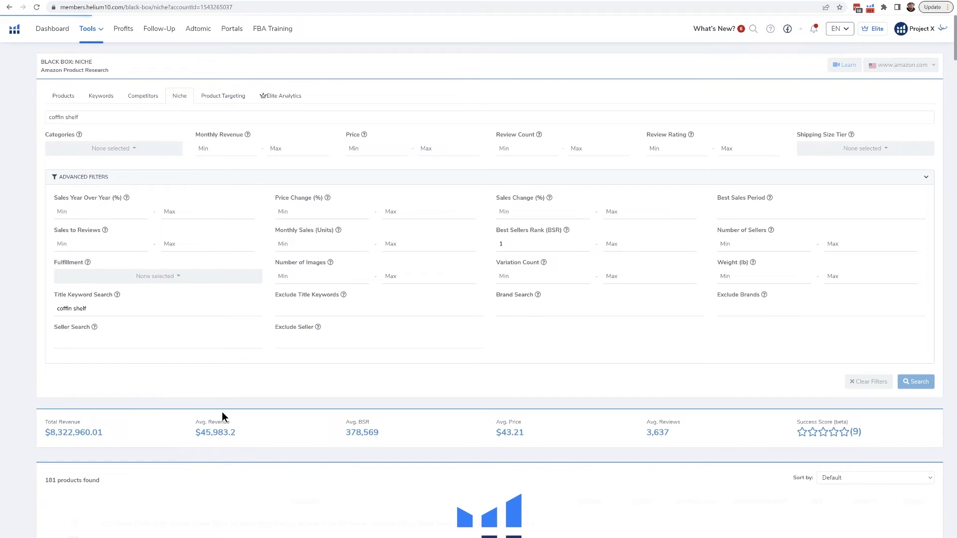
{"action": "scroll", "coordinate": [222, 412], "scroll_direction": "down", "scroll_amount": 1}
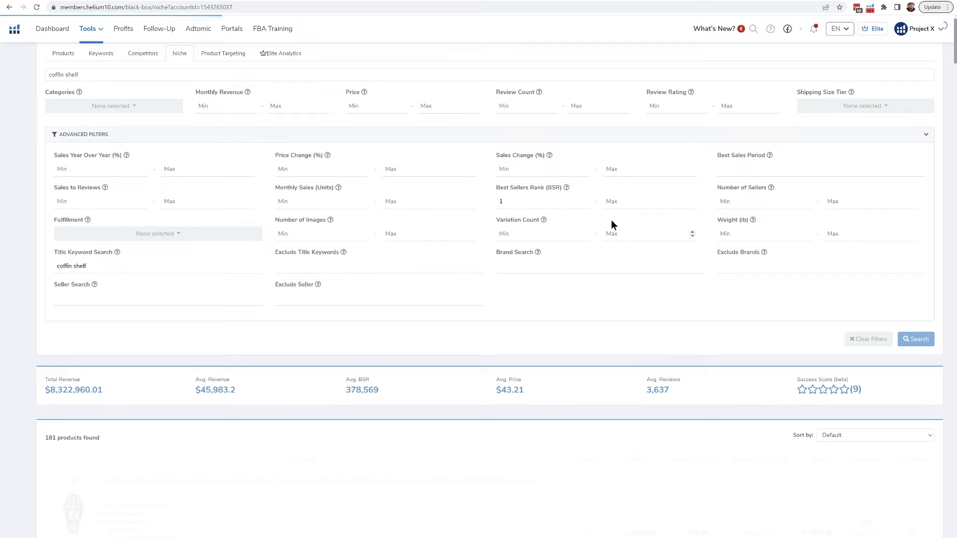
{"action": "scroll", "coordinate": [423, 244], "scroll_direction": "down", "scroll_amount": 2}
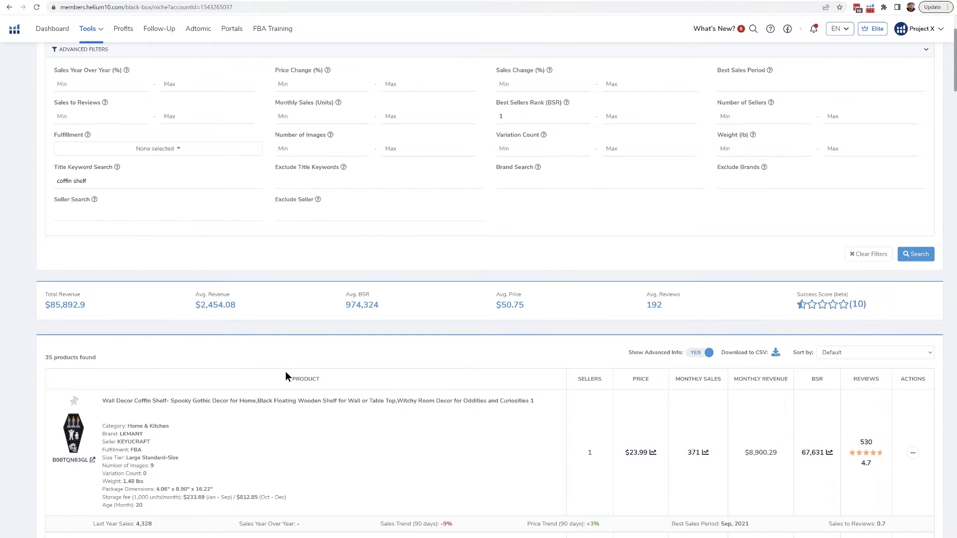
{"action": "scroll", "coordinate": [285, 377], "scroll_direction": "down", "scroll_amount": 2}
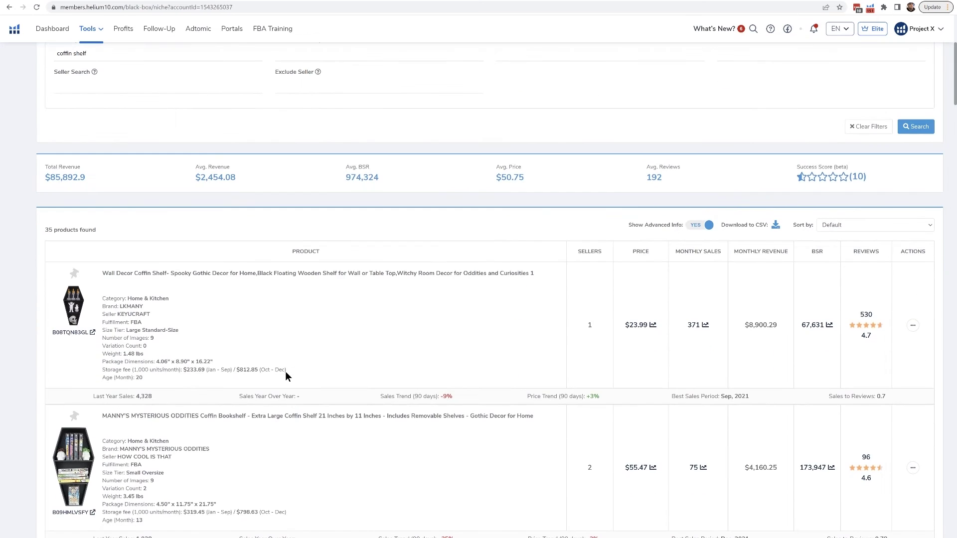
{"action": "triple_click", "coordinate": [116, 232]}
Step: Add a minimum price of 30 to the niche search, rerun it and look through the matching products
{"action": "scroll", "coordinate": [223, 354], "scroll_direction": "up", "scroll_amount": 4}
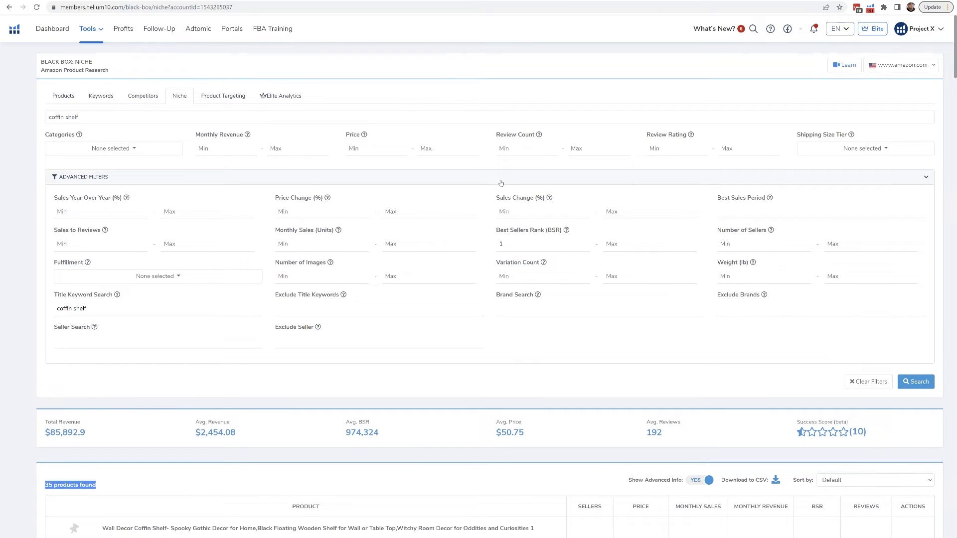
{"action": "left_click", "coordinate": [383, 148]}
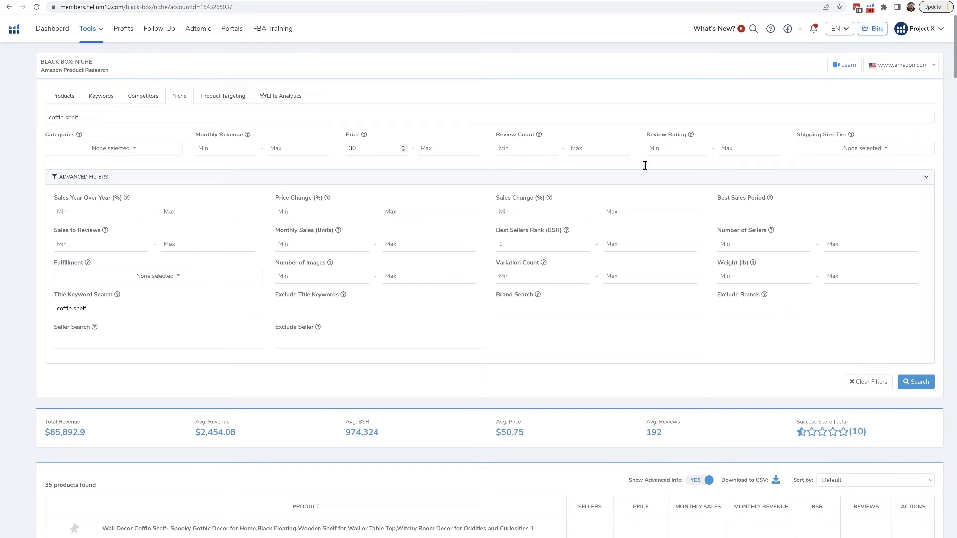
{"action": "left_click", "coordinate": [915, 383]}
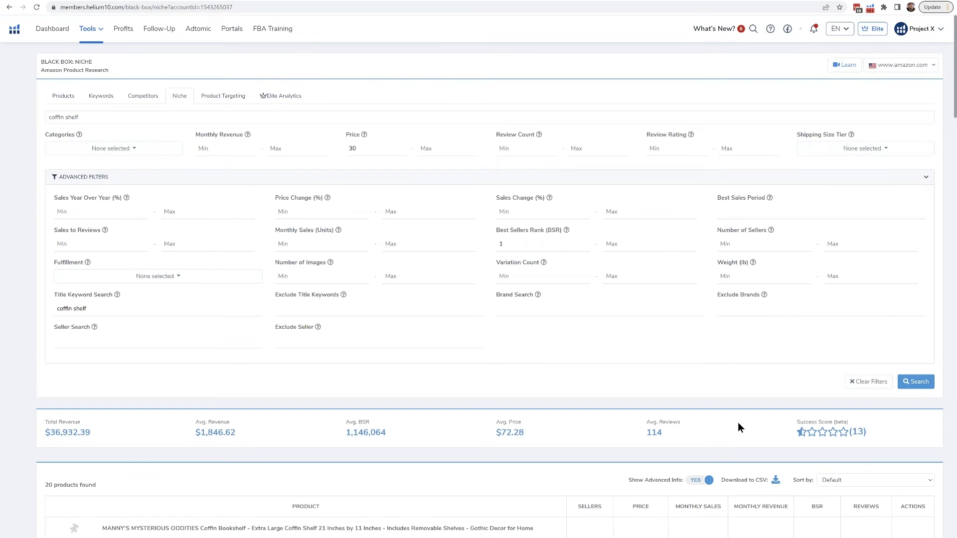
{"action": "scroll", "coordinate": [664, 425], "scroll_direction": "down", "scroll_amount": 15}
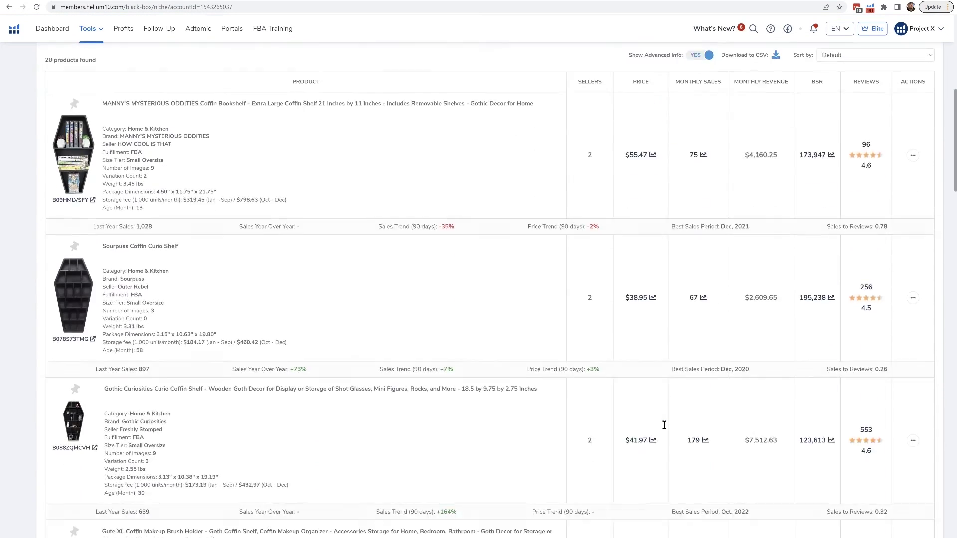
{"action": "scroll", "coordinate": [664, 425], "scroll_direction": "down", "scroll_amount": 6}
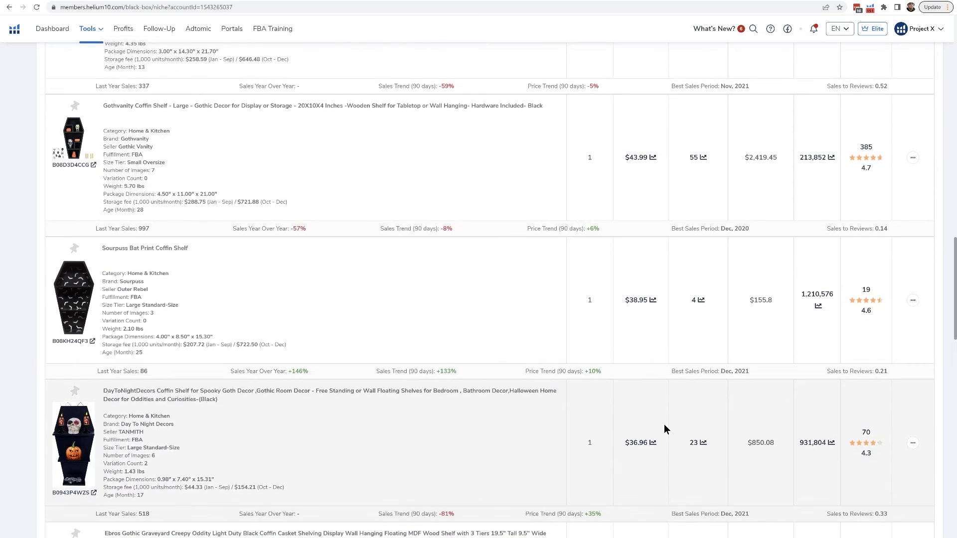
Step: Limit the niche search to a maximum review count of 200 and rerun it
{"action": "scroll", "coordinate": [664, 429], "scroll_direction": "up", "scroll_amount": 20}
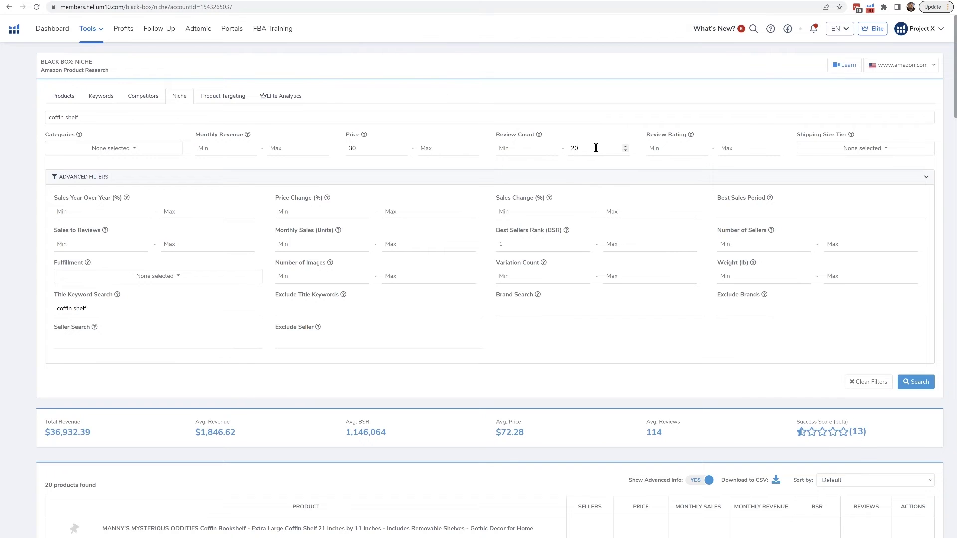
{"action": "left_click", "coordinate": [910, 388]}
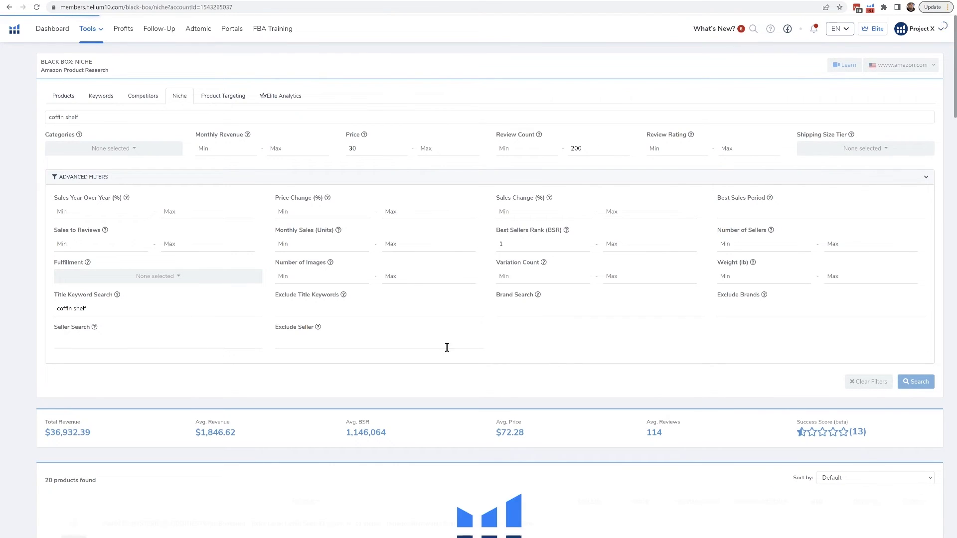
{"action": "scroll", "coordinate": [447, 348], "scroll_direction": "down", "scroll_amount": 1}
{"action": "scroll", "coordinate": [447, 347], "scroll_direction": "down", "scroll_amount": 5}
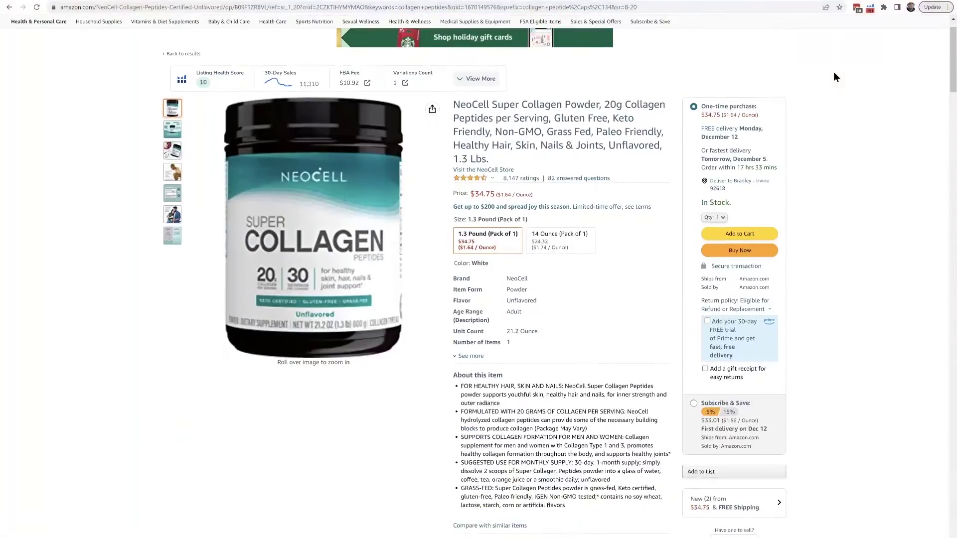
Step: Examine the frequently bought together and sponsored related products on Amazon's NeoCell Super Collagen Powder page
{"action": "scroll", "coordinate": [833, 73], "scroll_direction": "down", "scroll_amount": 1}
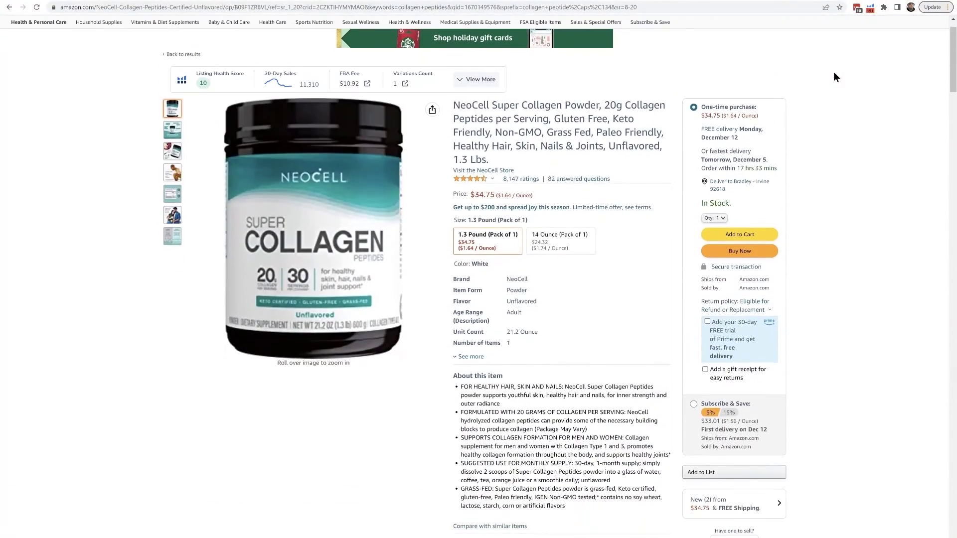
{"action": "scroll", "coordinate": [833, 72], "scroll_direction": "down", "scroll_amount": 12}
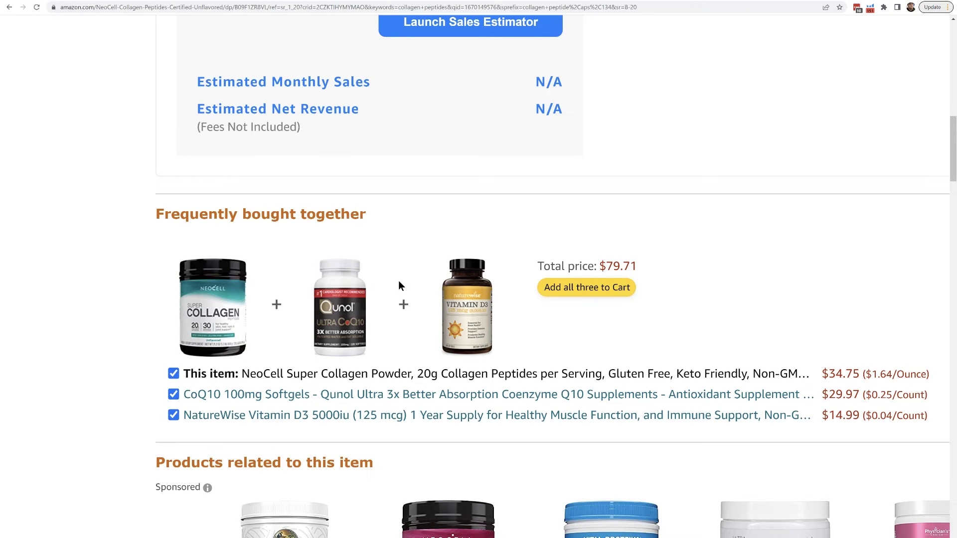
{"action": "scroll", "coordinate": [399, 285], "scroll_direction": "down", "scroll_amount": 6}
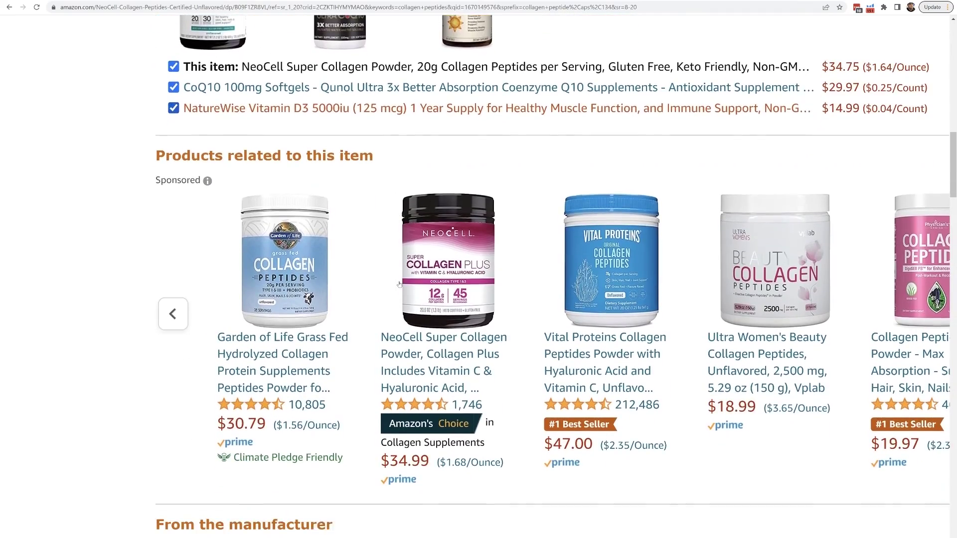
{"action": "key", "text": "ctrl+minus"}
{"action": "key", "text": "ctrl+minus"}
{"action": "key", "text": "ctrl+minus"}
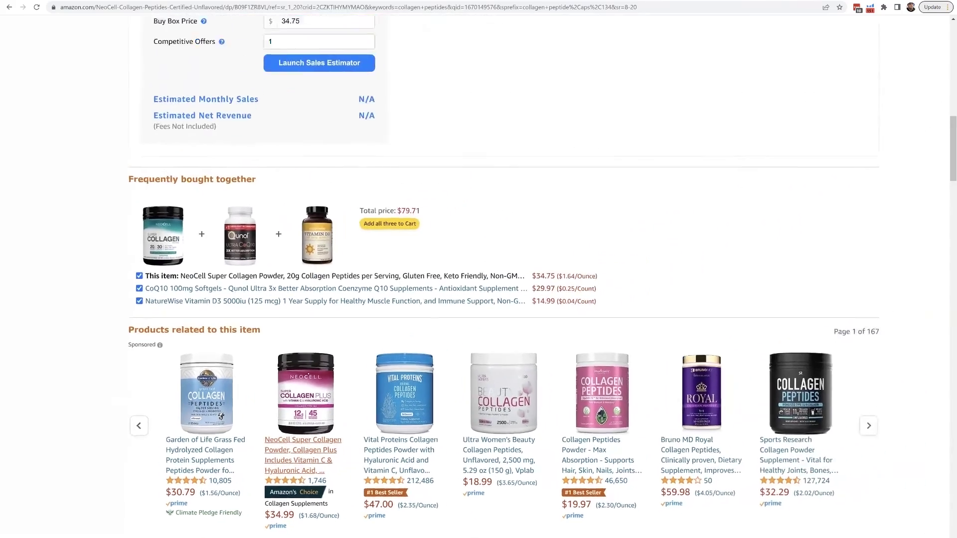
{"action": "scroll", "coordinate": [445, 303], "scroll_direction": "down", "scroll_amount": 1, "text": "ctrl"}
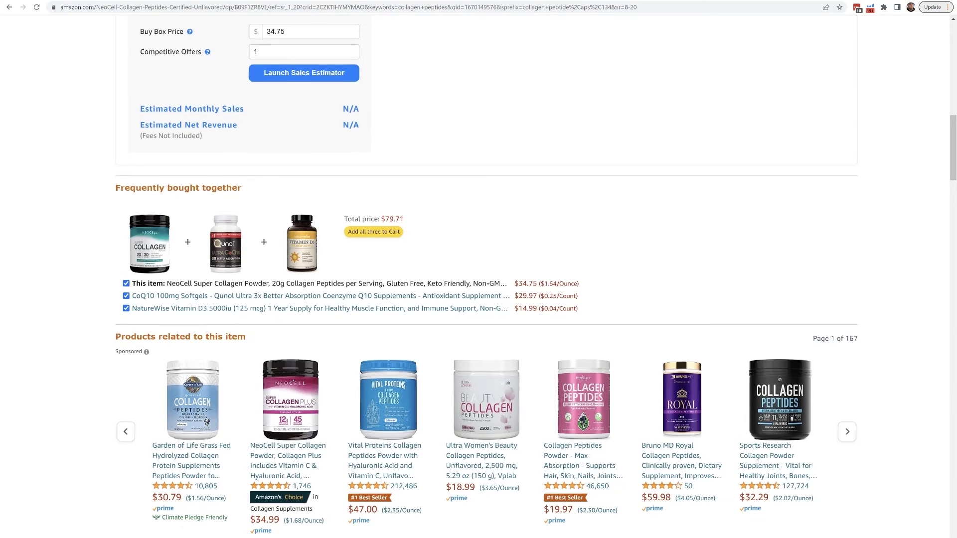
{"action": "key", "text": "ctrl+plus"}
{"action": "key", "text": "ctrl+plus"}
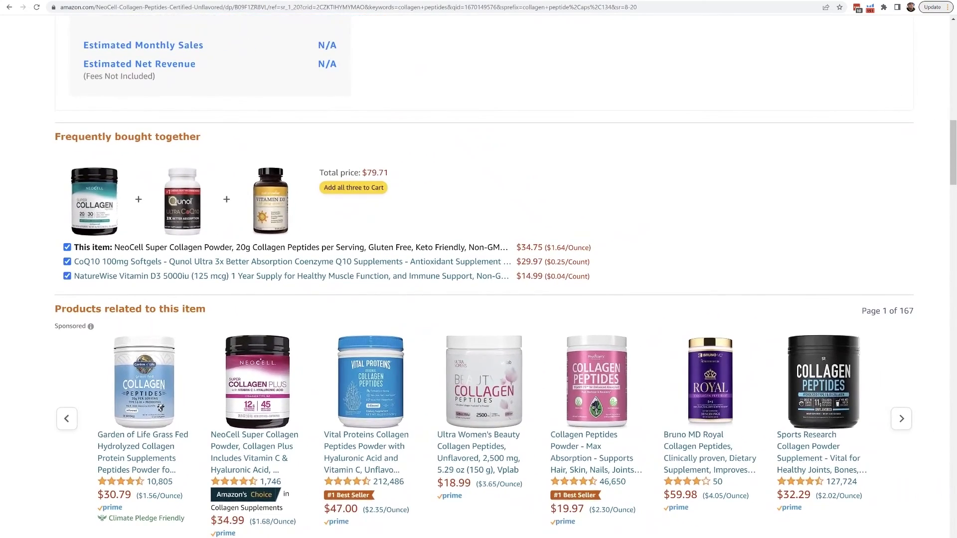